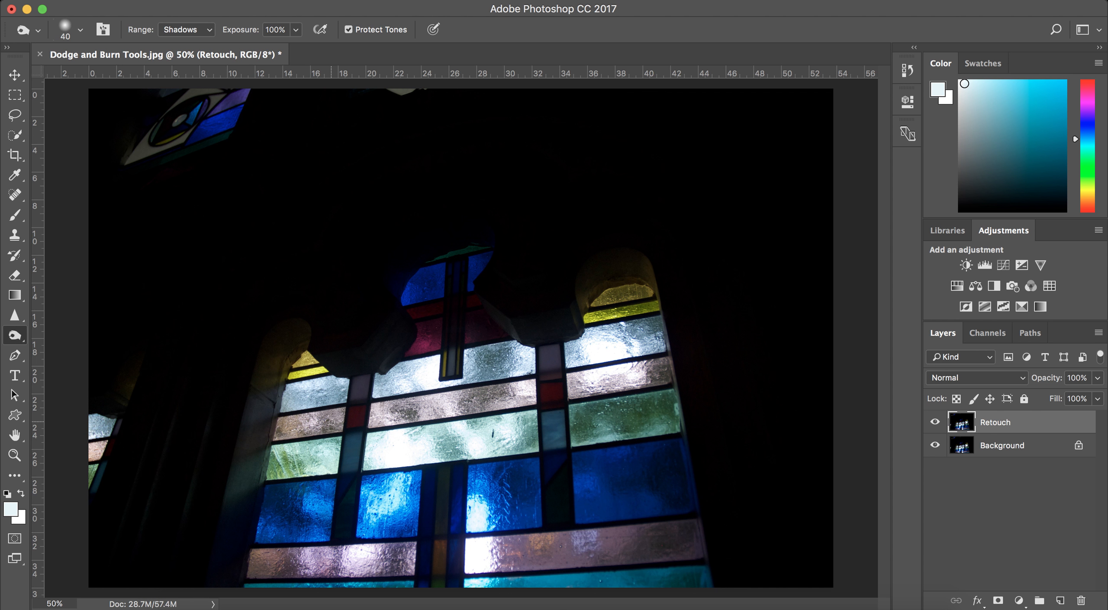
- Activate the Dodge tool and choose the soft round brush tip with 0% hardness
left_click(15, 335)
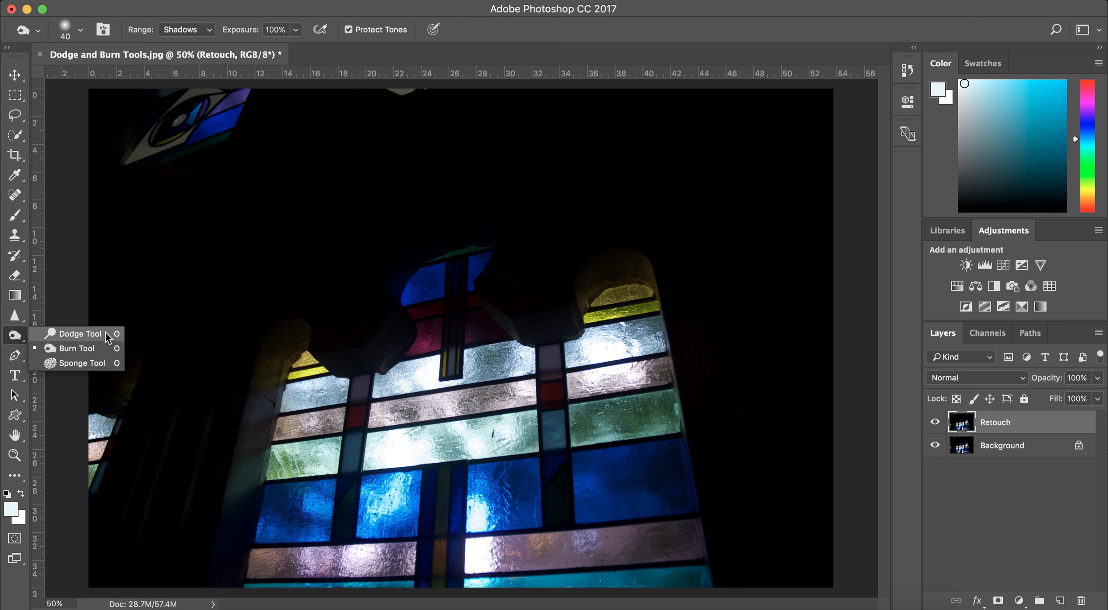
left_click(80, 333)
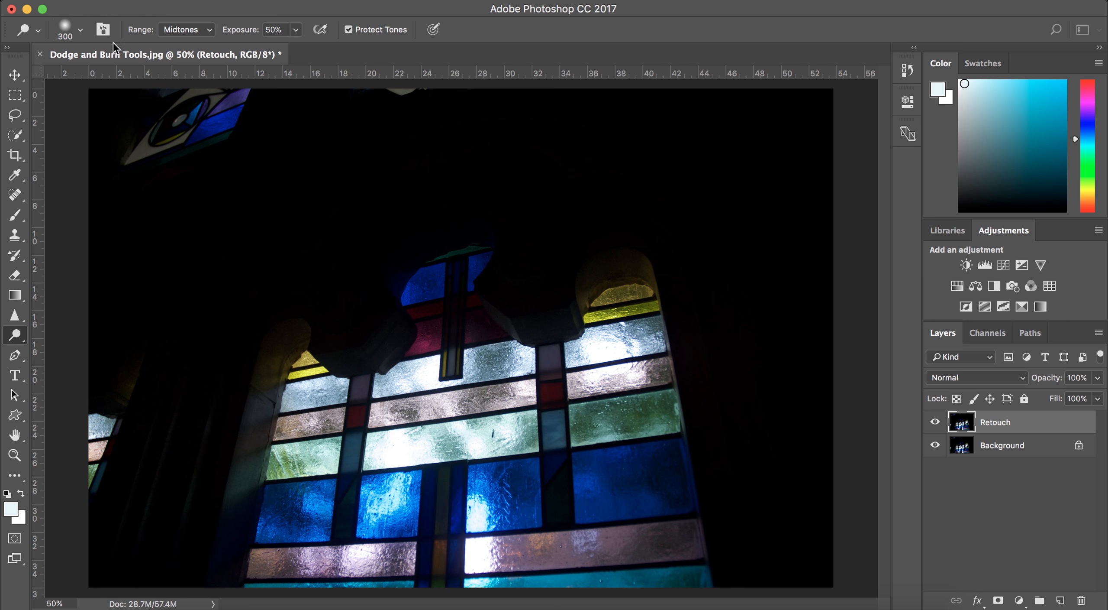
left_click(80, 32)
left_click(33, 177)
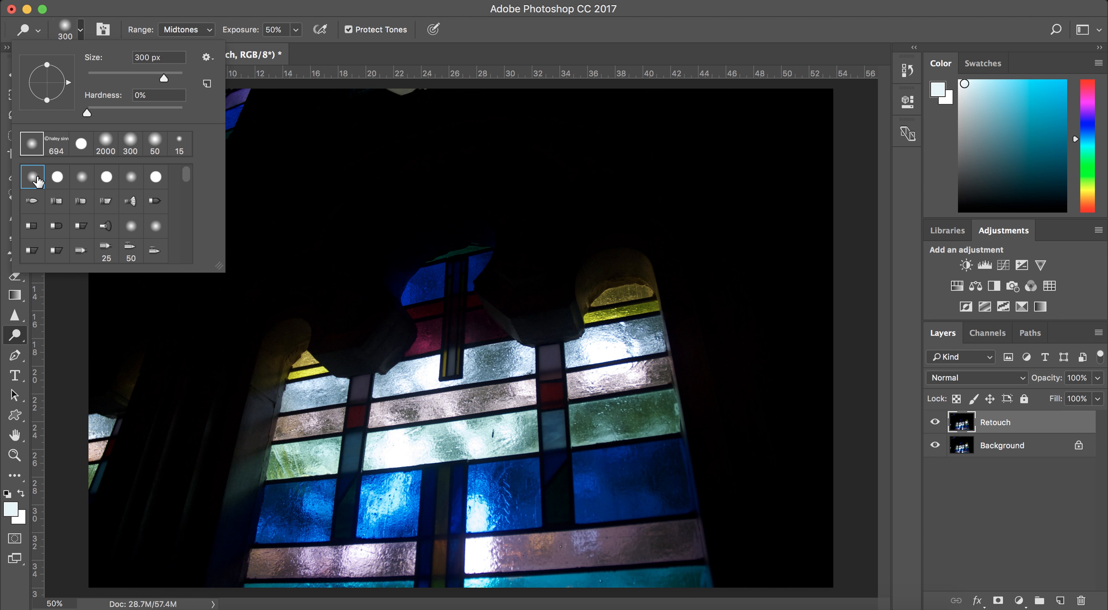
left_click(82, 32)
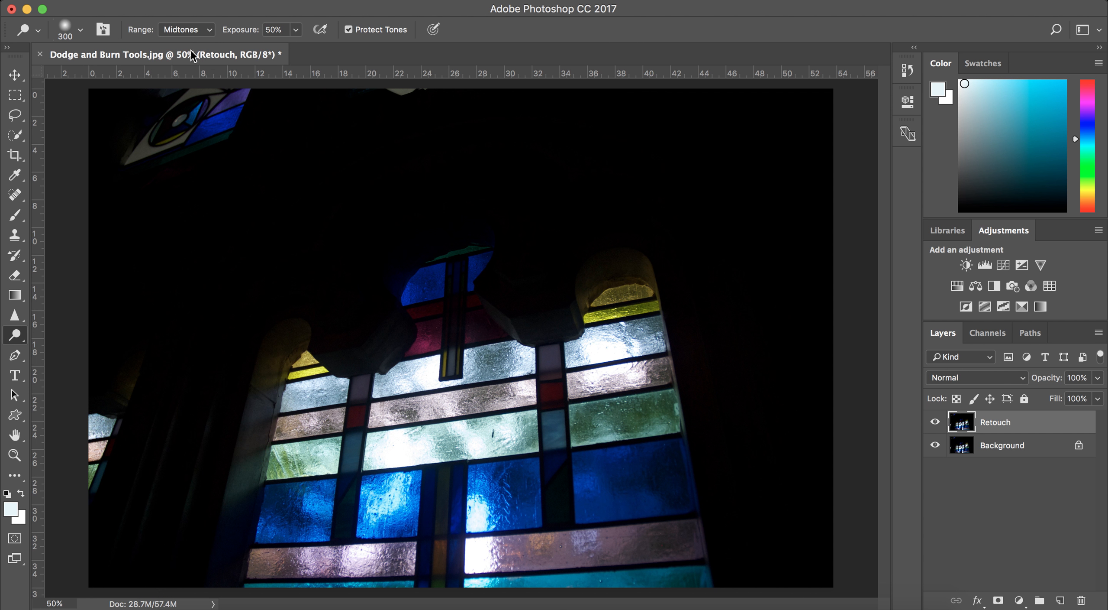
- Try lower and higher exposures for the Dodge tool, then return the exposure to 50%
left_click(209, 30)
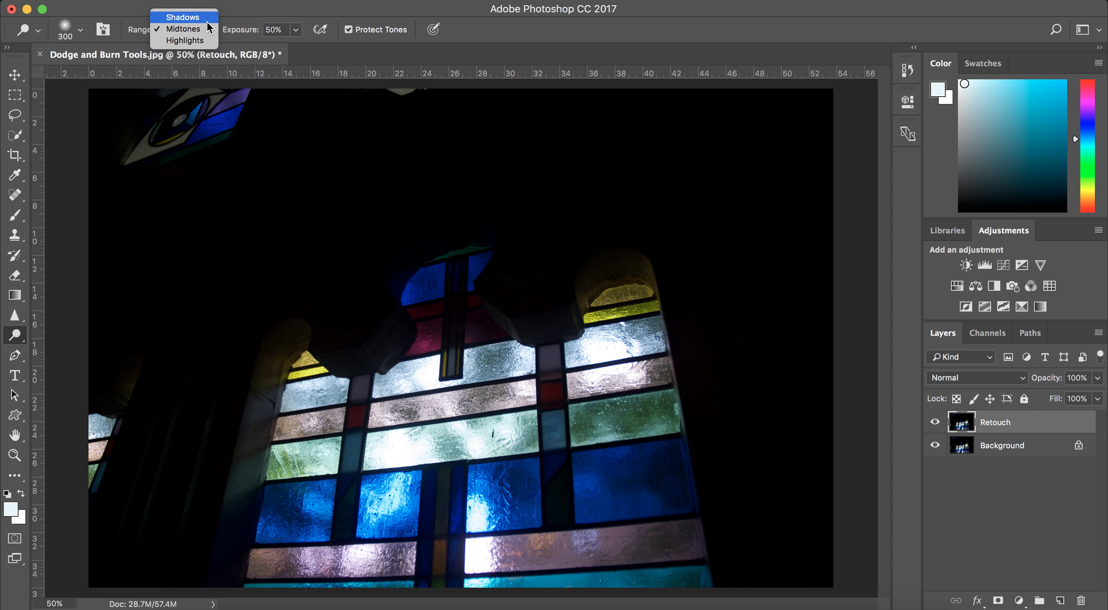
left_click(240, 20)
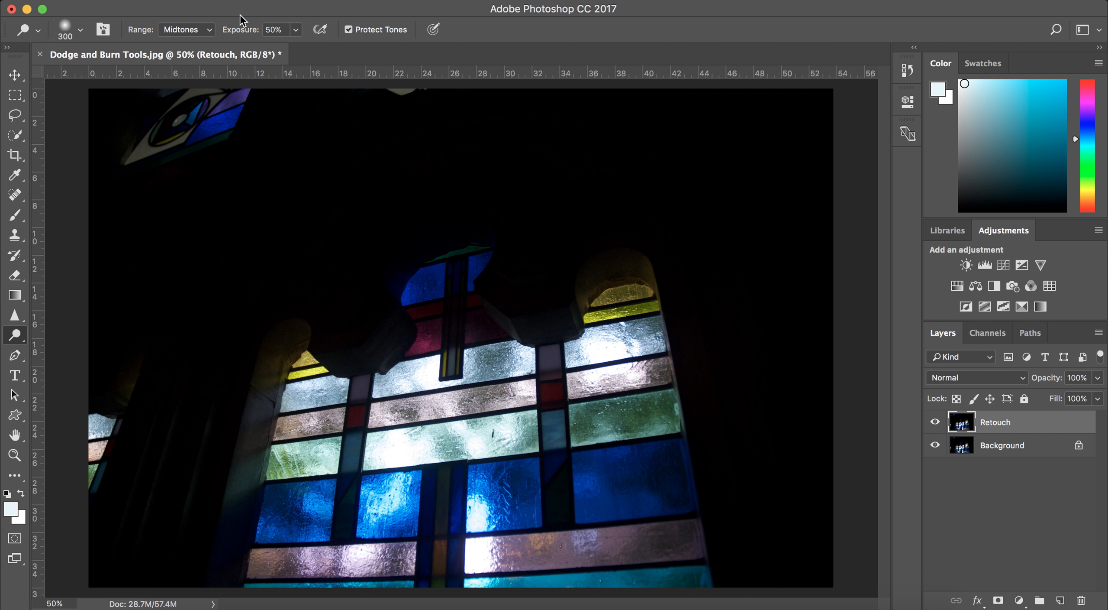
left_click(296, 30)
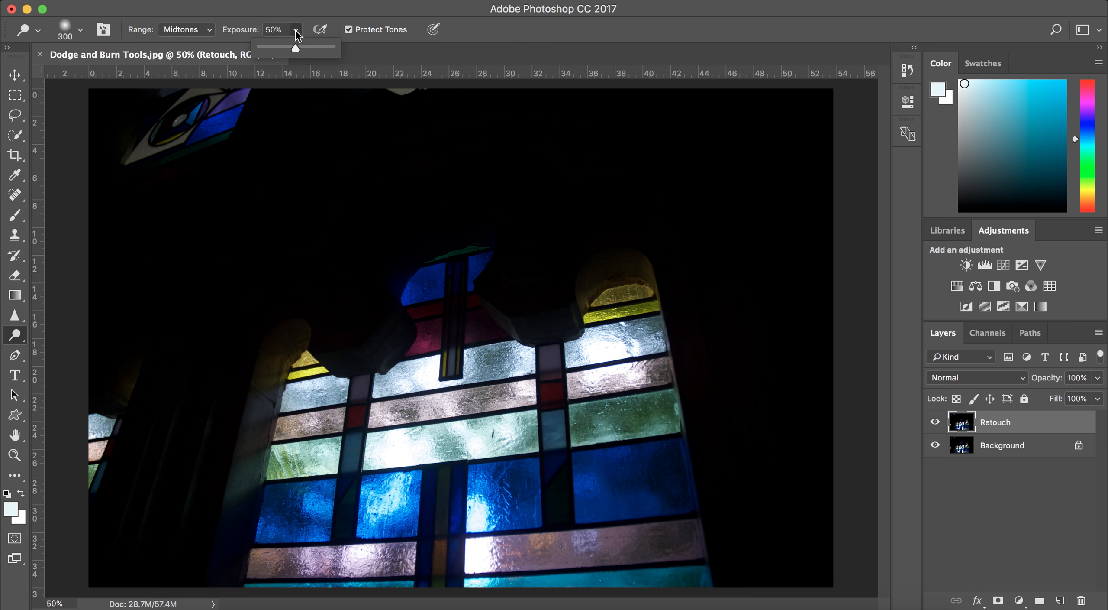
left_click_drag(296, 50, 267, 52)
left_click_drag(267, 51, 343, 50)
left_click_drag(333, 52, 297, 53)
left_click(329, 115)
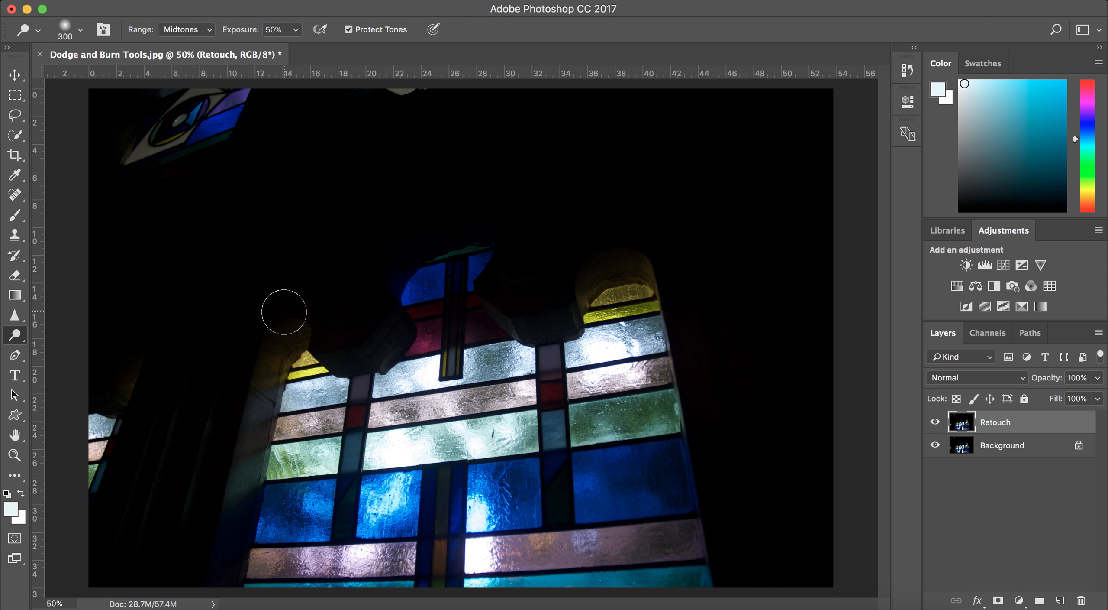
- Try larger and smaller Dodge brush sizes, then return the brush to 300 px
key("bracketright")
key("bracketright")
key("bracketright")
key("bracketright")
key("bracketleft")
key("bracketleft")
key("bracketleft")
key("bracketleft")
key("bracketleft")
- Try the Highlights and Shadows ranges for the Dodge tool
left_click(209, 31)
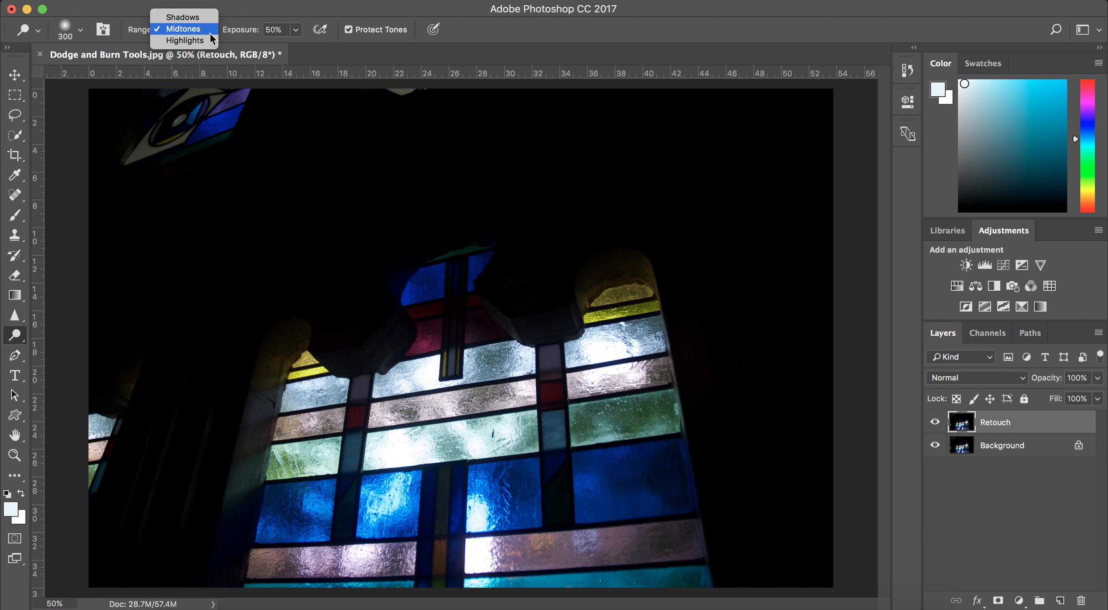
left_click(198, 26)
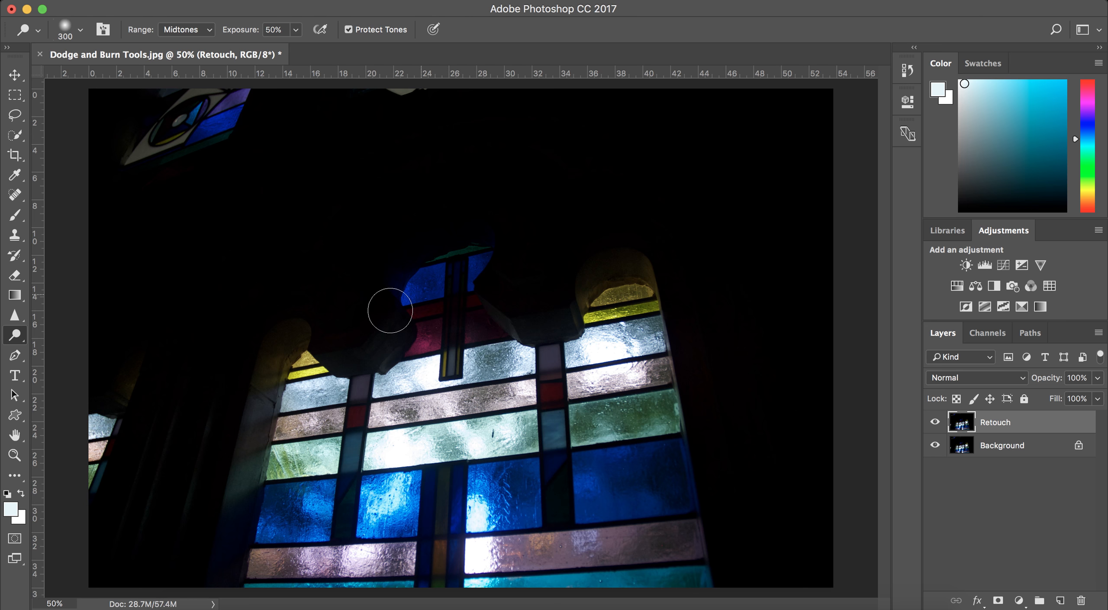
left_click(212, 29)
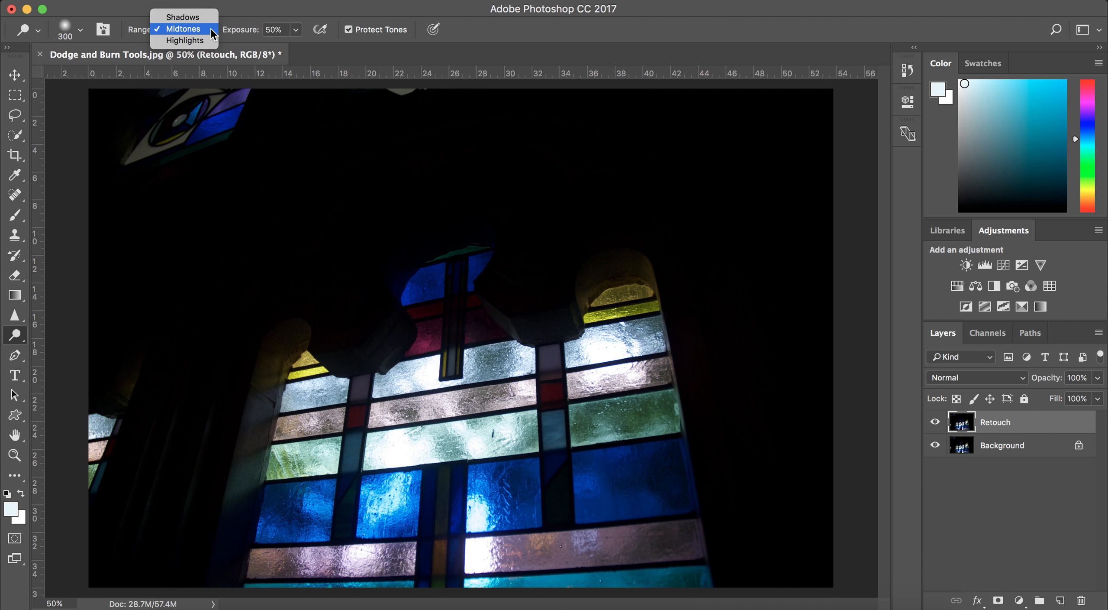
left_click(204, 45)
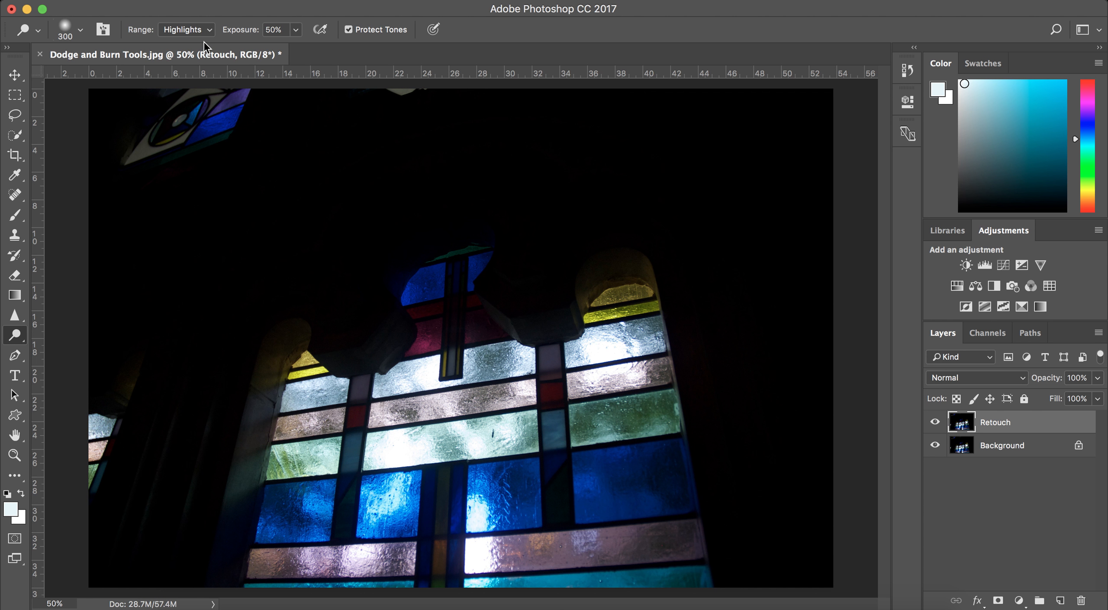
left_click(211, 30)
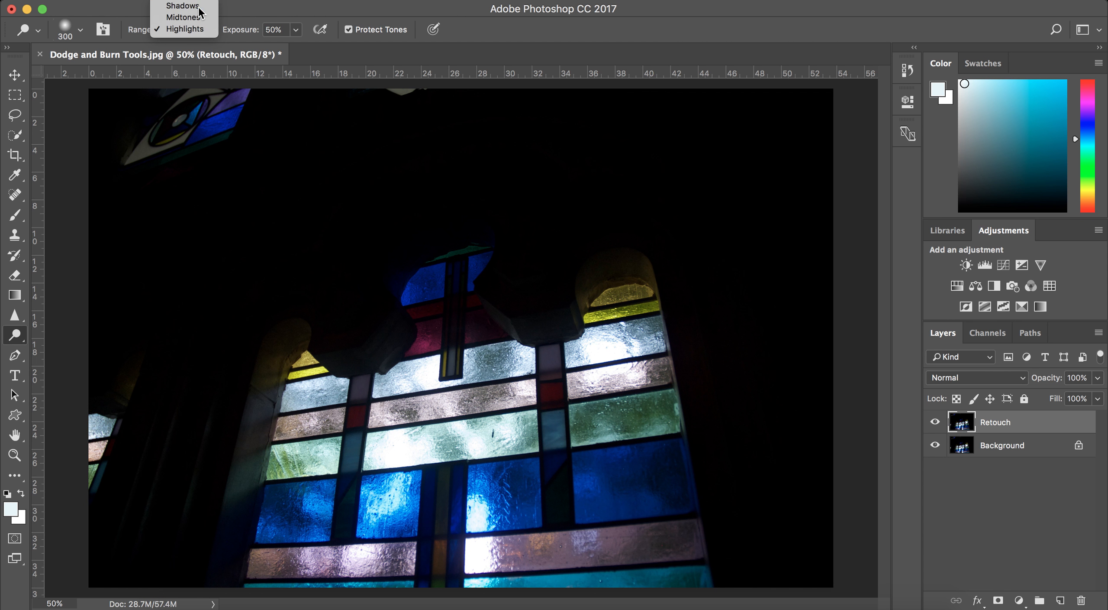
left_click(182, 6)
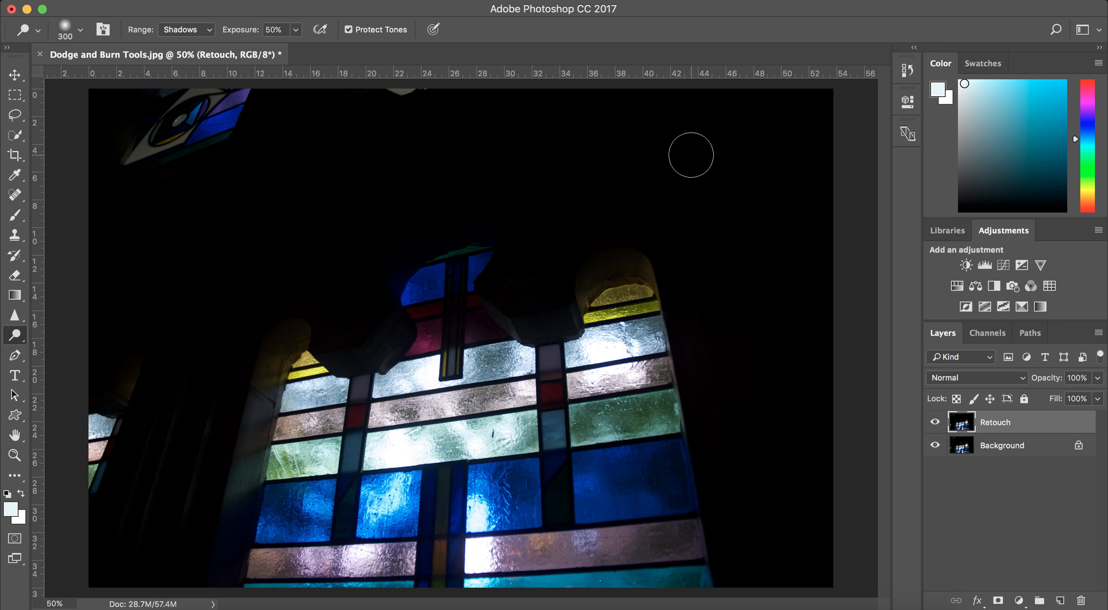
- Set the Dodge range to Midtones and lighten the yellowish stone edges on both sides of the central window
left_click(204, 30)
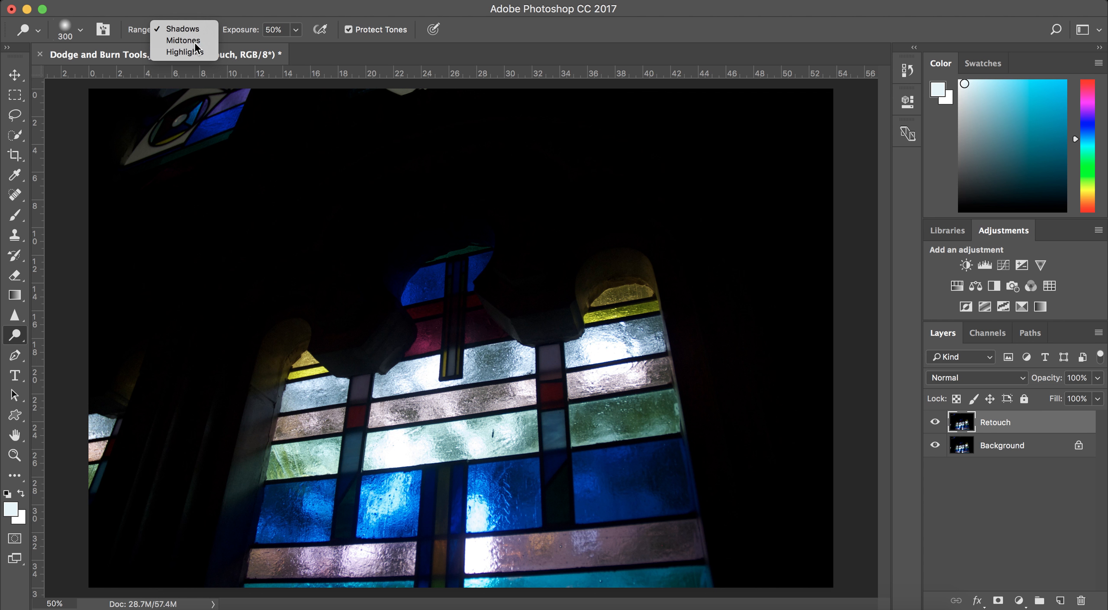
left_click(194, 42)
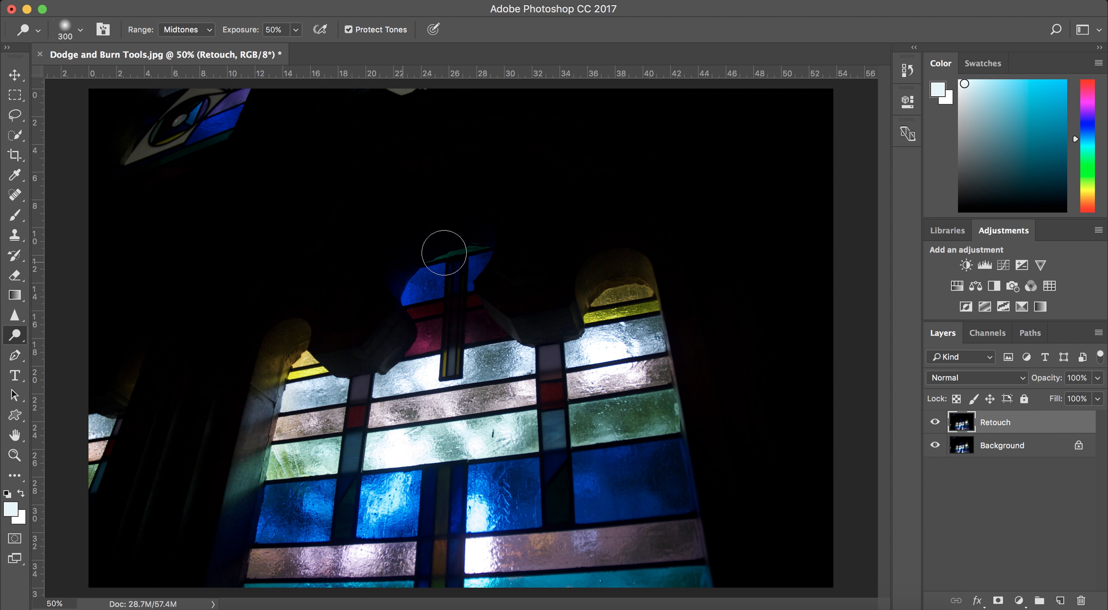
mouse_move(588, 277)
left_mouse_down()
mouse_move(550, 291)
mouse_move(672, 252)
mouse_move(586, 262)
mouse_move(657, 270)
mouse_move(562, 316)
mouse_move(654, 255)
mouse_move(569, 275)
mouse_move(593, 257)
mouse_move(652, 289)
mouse_move(572, 301)
mouse_move(618, 253)
mouse_move(659, 274)
mouse_move(568, 316)
mouse_move(657, 243)
mouse_move(681, 287)
mouse_move(518, 252)
mouse_move(480, 264)
mouse_move(536, 307)
mouse_move(510, 295)
mouse_move(488, 221)
mouse_move(396, 275)
mouse_move(389, 325)
mouse_move(361, 351)
mouse_move(271, 370)
mouse_move(231, 348)
mouse_move(311, 288)
mouse_move(318, 357)
mouse_move(309, 325)
mouse_move(258, 401)
mouse_move(299, 347)
mouse_move(295, 332)
mouse_move(273, 349)
left_mouse_up()
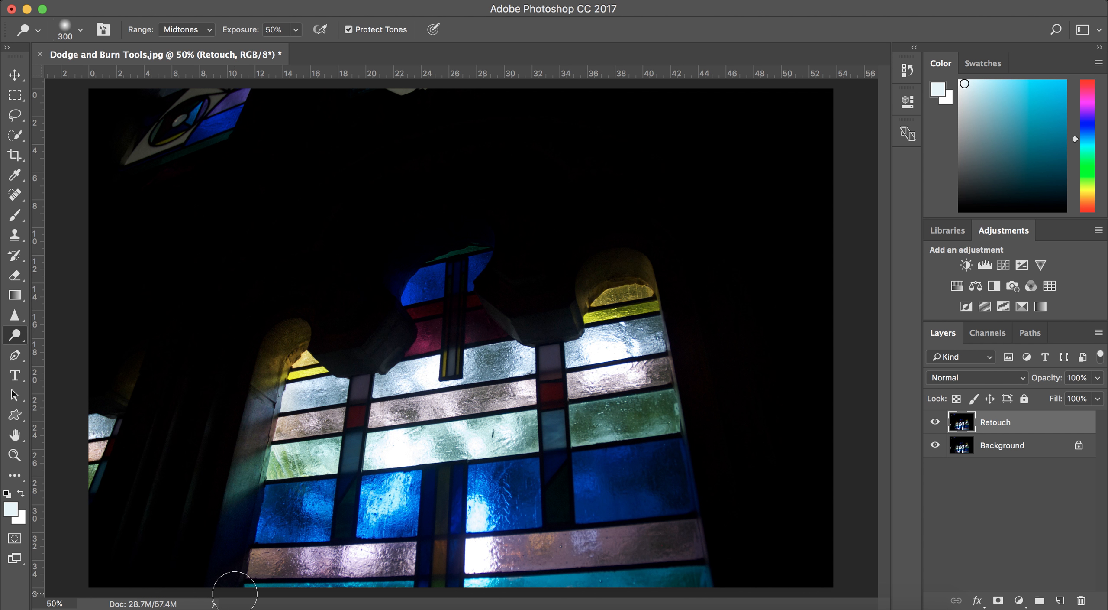
- Enlarge the Dodge brush to 600 px and lighten the eye-shaped stained glass in the image's upper-left corner
key("bracketright")
key("bracketright")
key("bracketright")
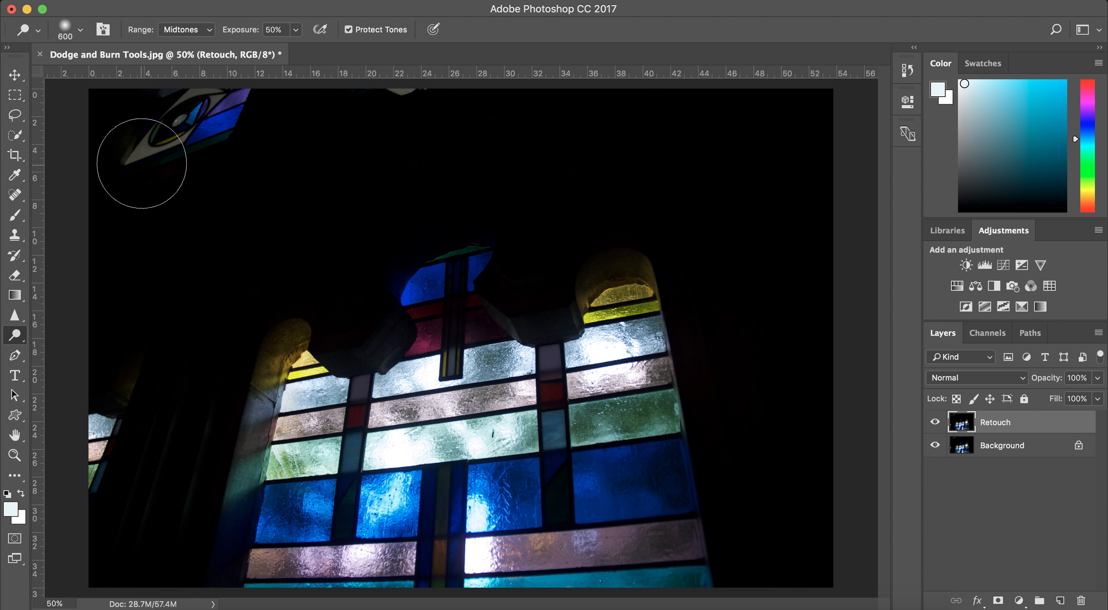
mouse_move(148, 148)
left_mouse_down()
mouse_move(170, 110)
mouse_move(189, 152)
mouse_move(114, 168)
left_mouse_up()
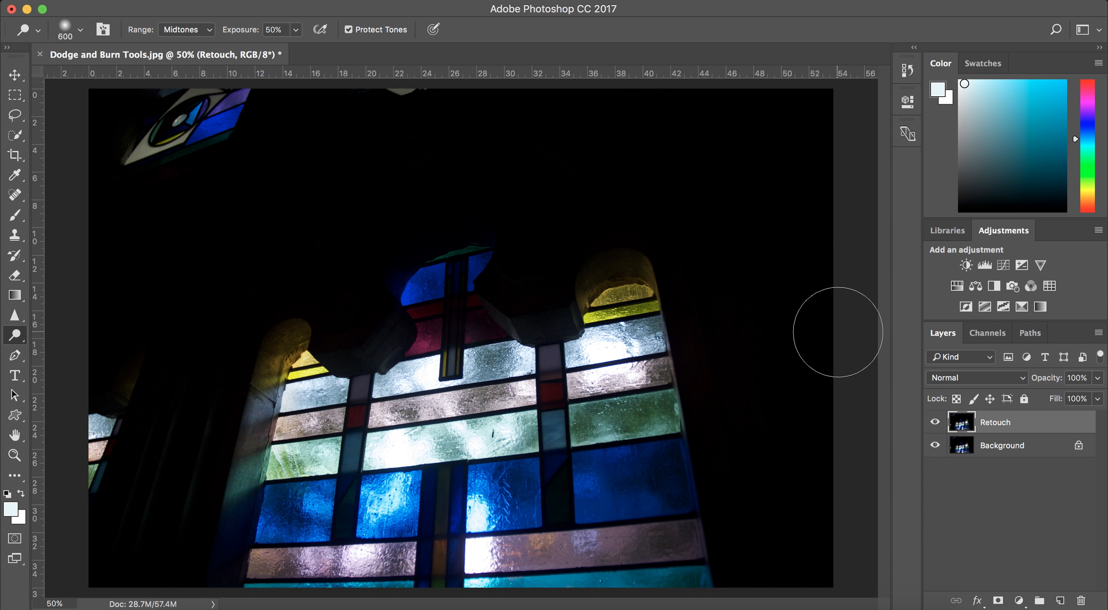
- Toggle the Retouch layer's visibility repeatedly to compare the dodged image with the original
left_click(933, 426)
left_click(933, 426)
left_click(933, 426)
left_click(934, 424)
left_click(934, 424)
left_click(935, 423)
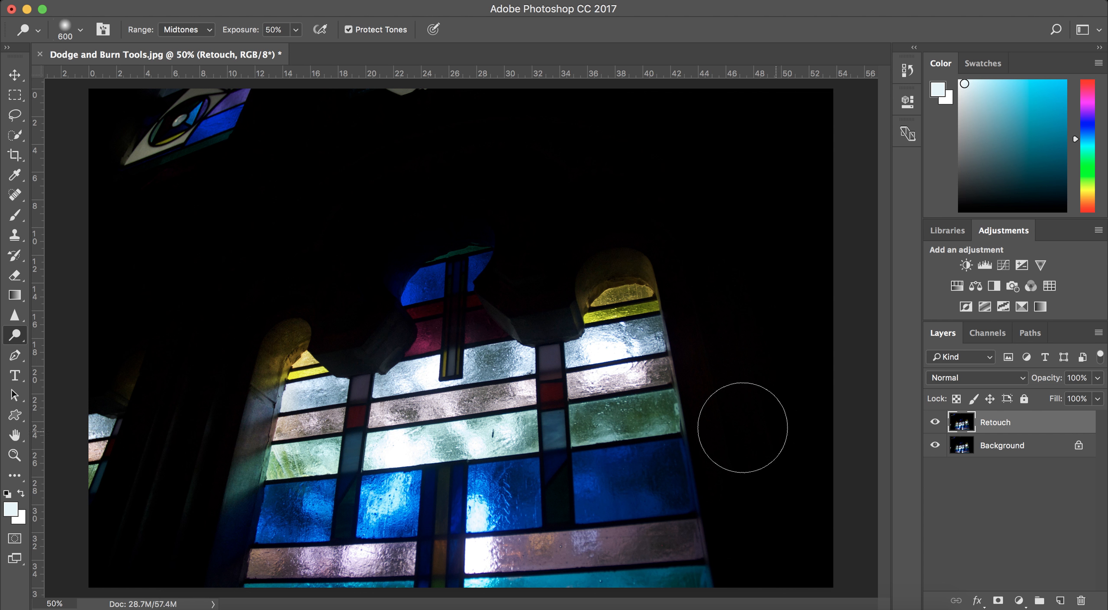
- Switch to the Burn tool, leaving its range on Shadows
left_click(14, 338, "alt")
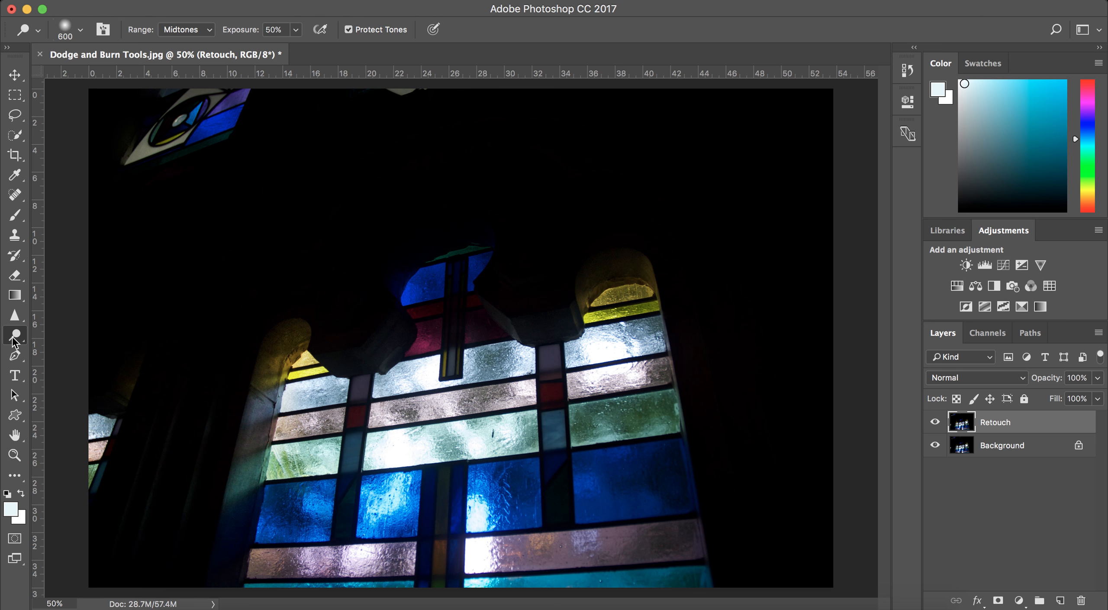
left_click(13, 338)
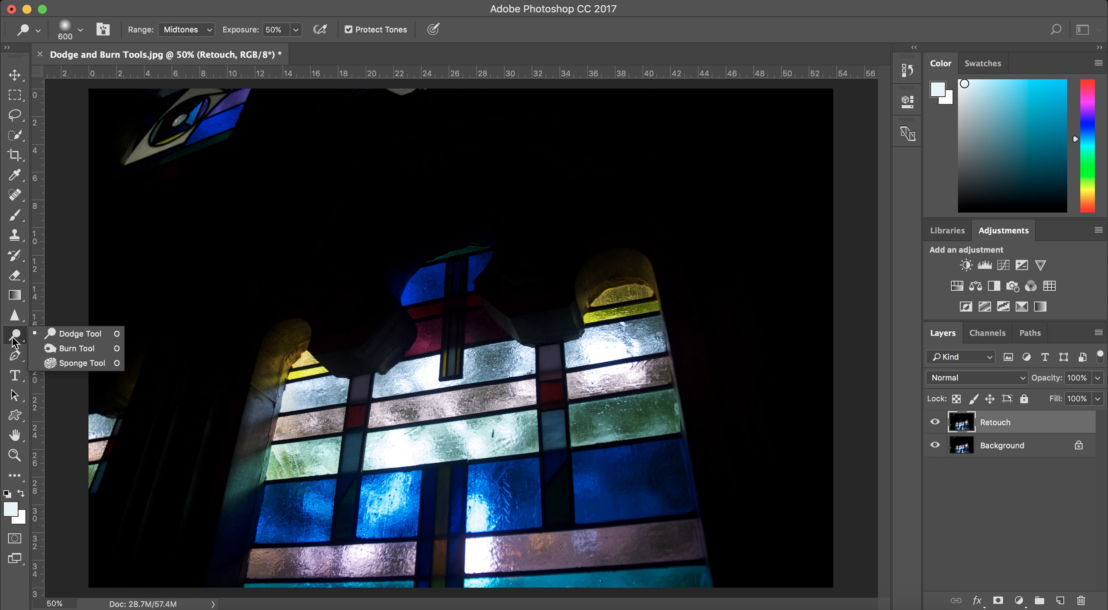
left_click(83, 348)
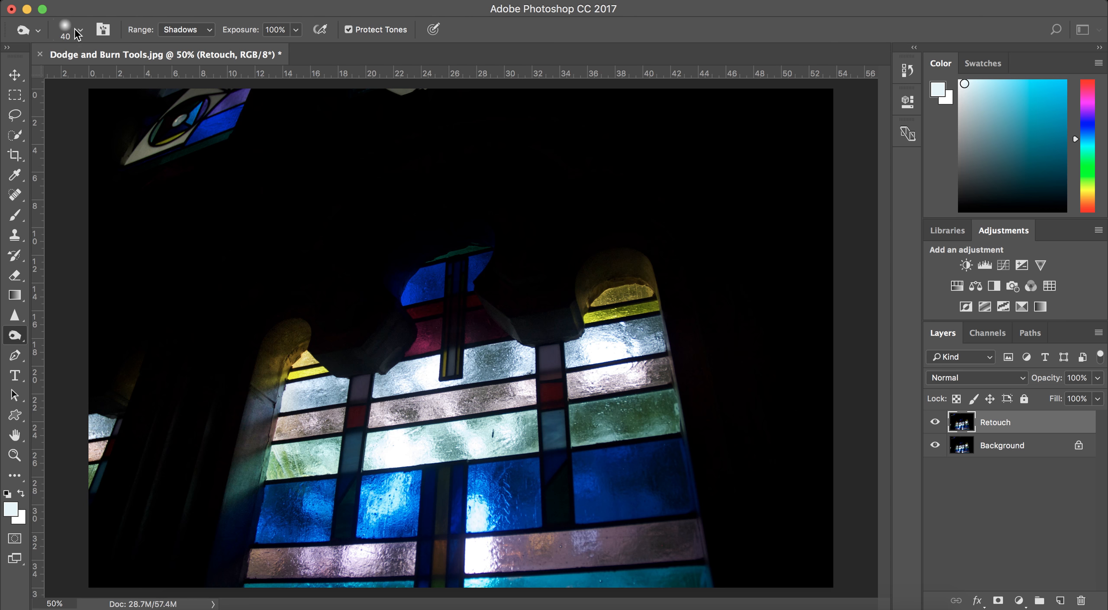
left_click(210, 31)
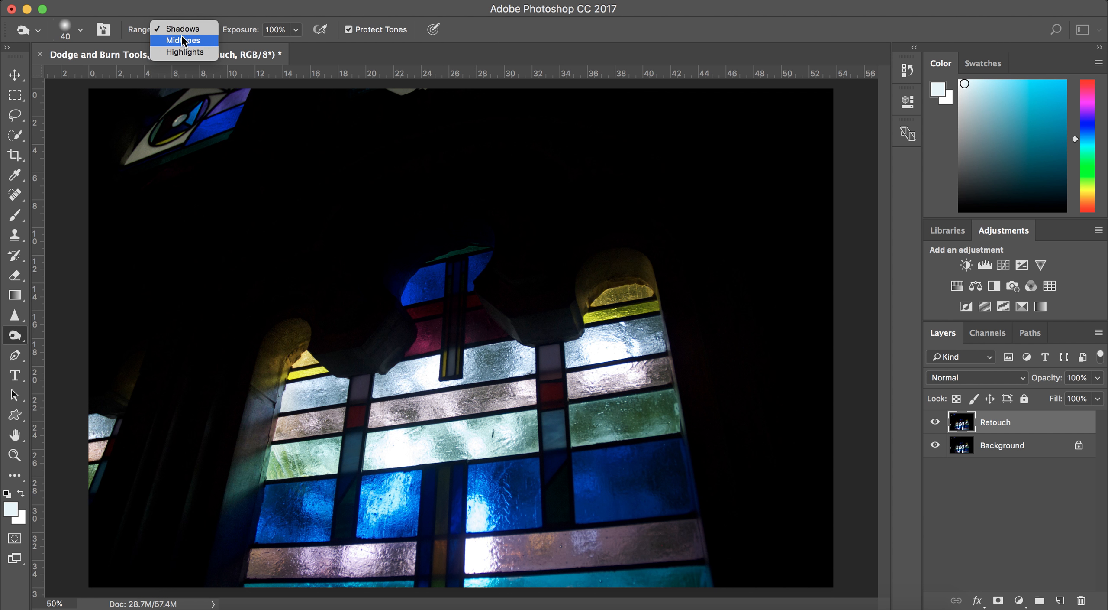
left_click(204, 29)
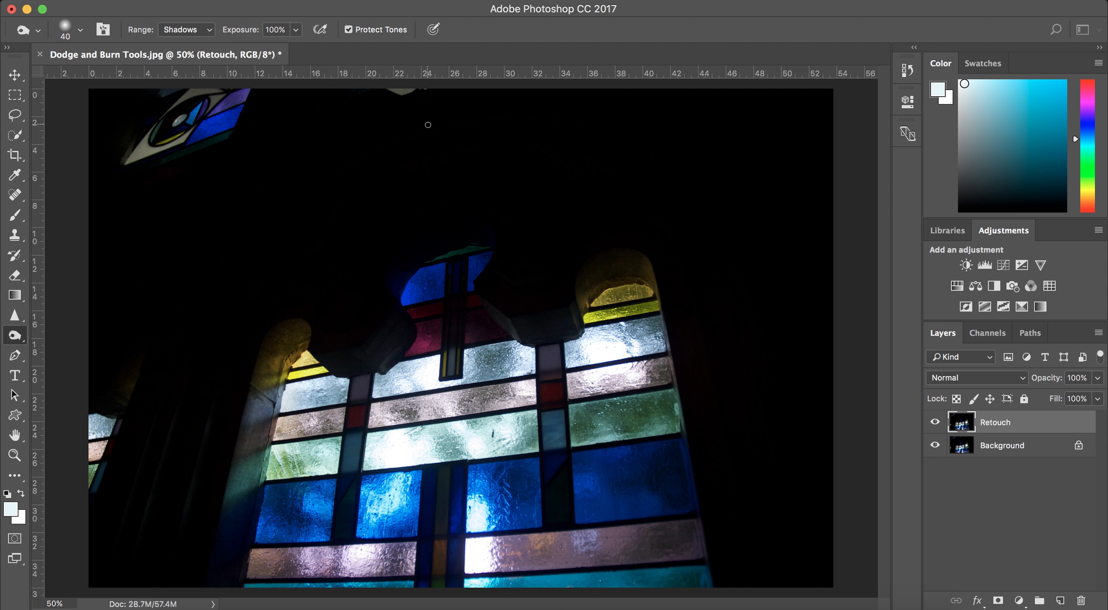
- Using the Burn tool at 250 px with the Midtones range, darken the light patch at the image's upper edge
key("bracketright")
key("bracketright")
key("bracketright")
key("bracketright")
key("bracketright")
key("bracketright")
key("bracketright")
left_click(211, 30)
left_click(203, 40)
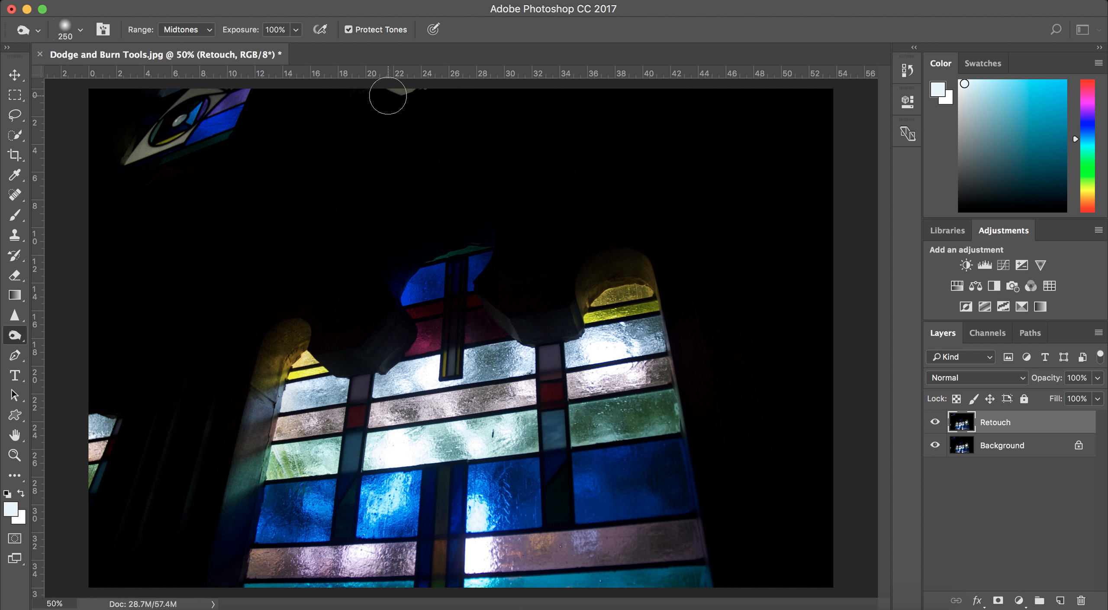
mouse_move(452, 101)
left_mouse_down()
mouse_move(366, 92)
mouse_move(472, 111)
mouse_move(379, 102)
mouse_move(466, 115)
mouse_move(390, 109)
mouse_move(458, 103)
mouse_move(366, 99)
mouse_move(480, 113)
mouse_move(369, 92)
mouse_move(478, 113)
mouse_move(402, 90)
mouse_move(369, 97)
mouse_move(477, 101)
mouse_move(404, 106)
mouse_move(425, 116)
mouse_move(351, 137)
mouse_move(383, 178)
left_mouse_up()
- Enlarge the Burn brush to 500 px, set its exposure to 30% and darken the partial window at the image's left edge
key("bracketright")
key("bracketright")
key("bracketright")
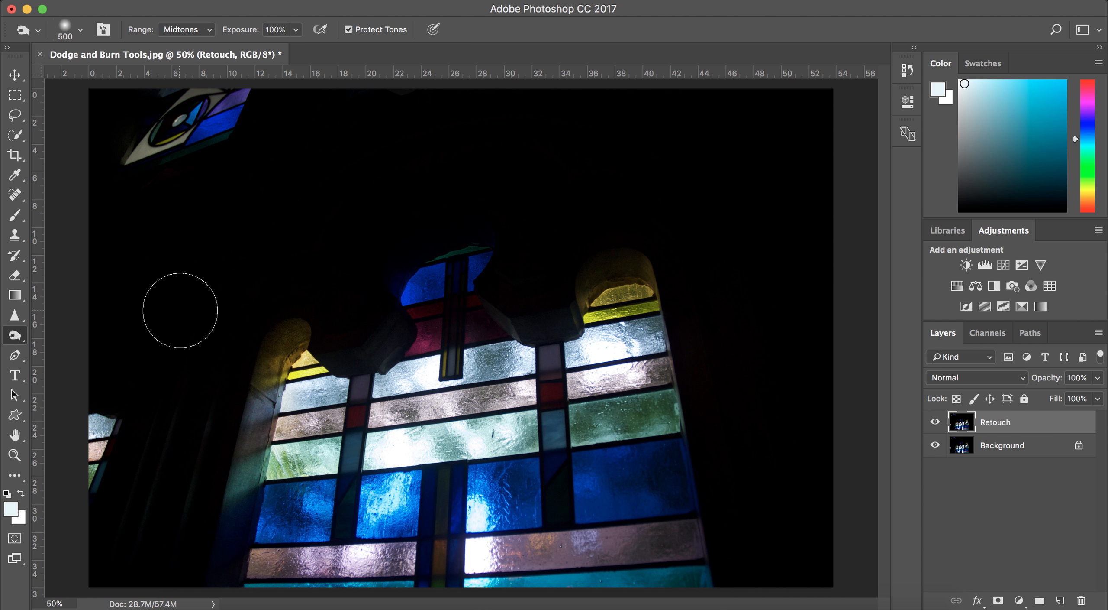
left_click(296, 29)
left_click_drag(298, 47, 248, 54)
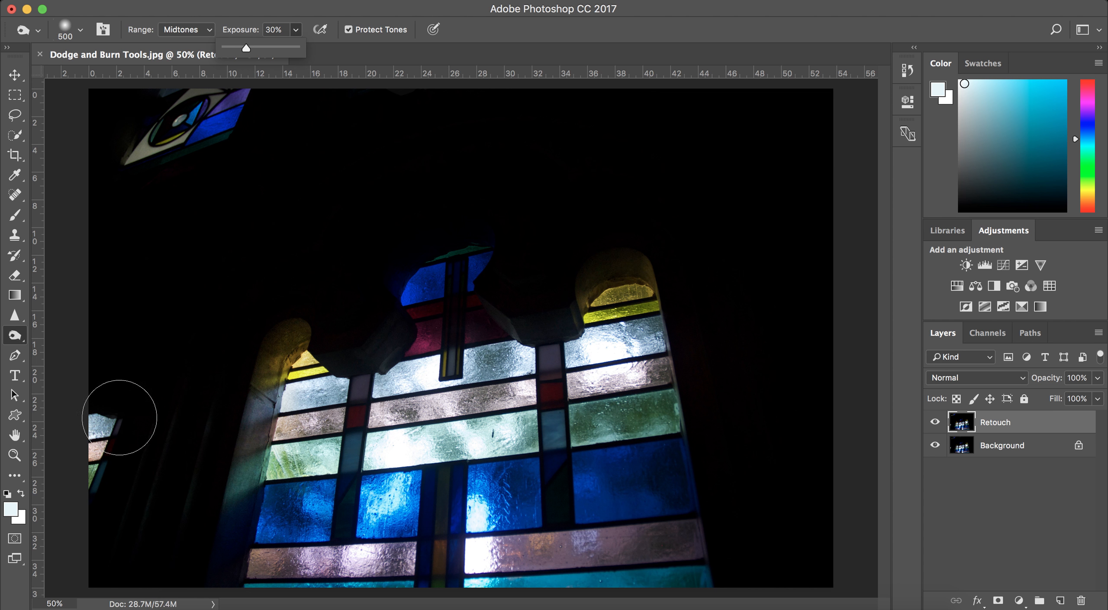
left_click(108, 428)
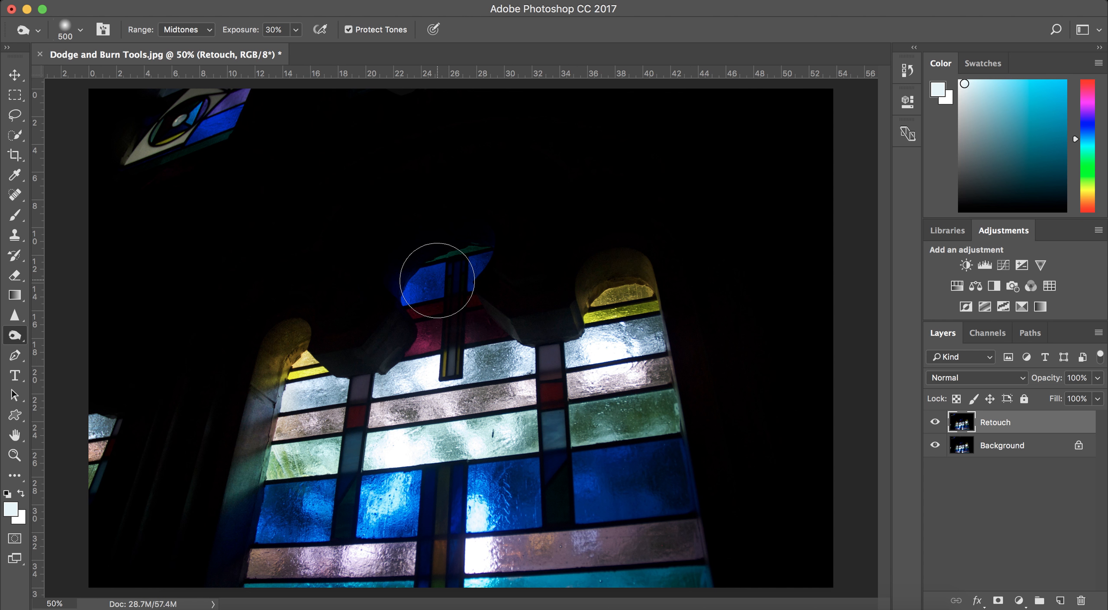
- Set the Burn range to Highlights with 11% exposure and darken the brightest panes of the central window
left_click(209, 31)
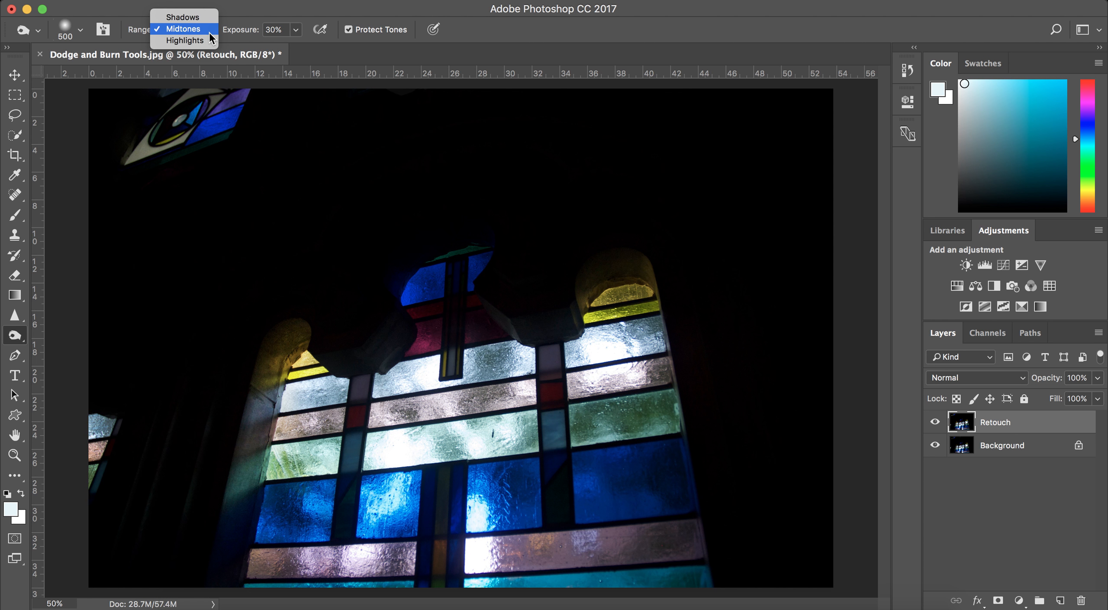
left_click(194, 37)
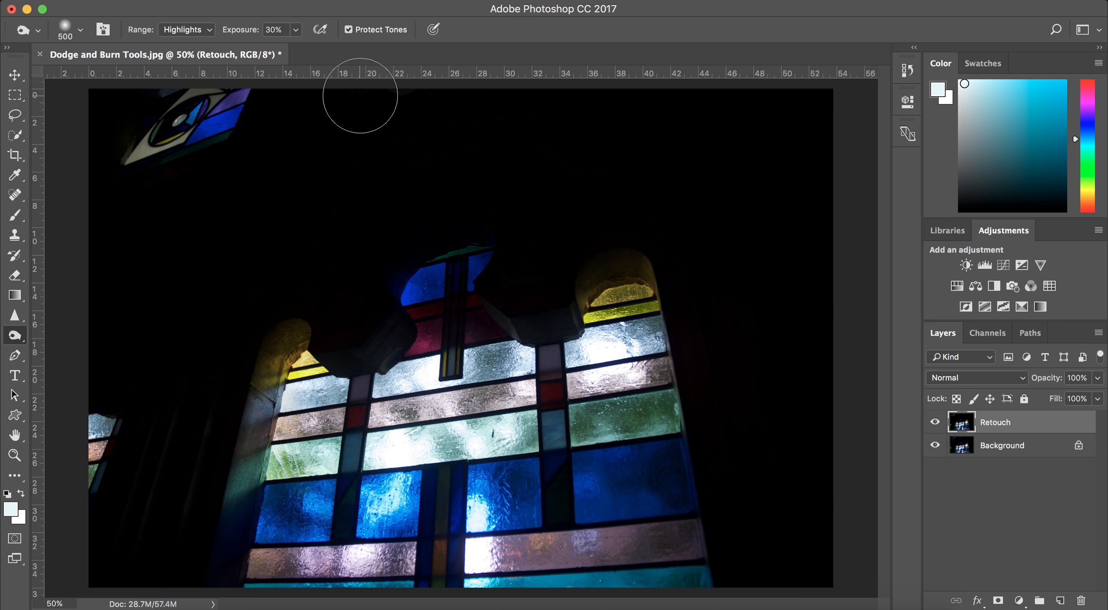
left_click(296, 30)
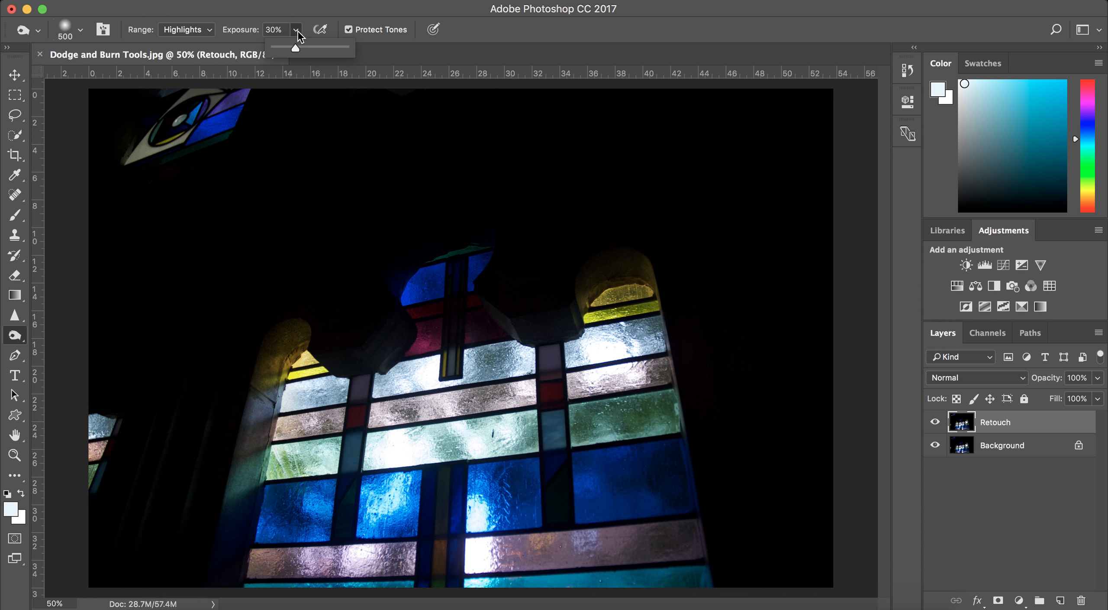
left_click_drag(294, 51, 283, 51)
left_click(391, 433)
mouse_move(392, 432)
left_mouse_down()
mouse_move(430, 386)
mouse_move(468, 445)
mouse_move(494, 572)
mouse_move(483, 537)
mouse_move(490, 420)
mouse_move(506, 393)
mouse_move(608, 386)
mouse_move(623, 329)
mouse_move(617, 374)
mouse_move(424, 383)
mouse_move(399, 431)
mouse_move(311, 400)
mouse_move(299, 420)
mouse_move(306, 507)
left_mouse_up()
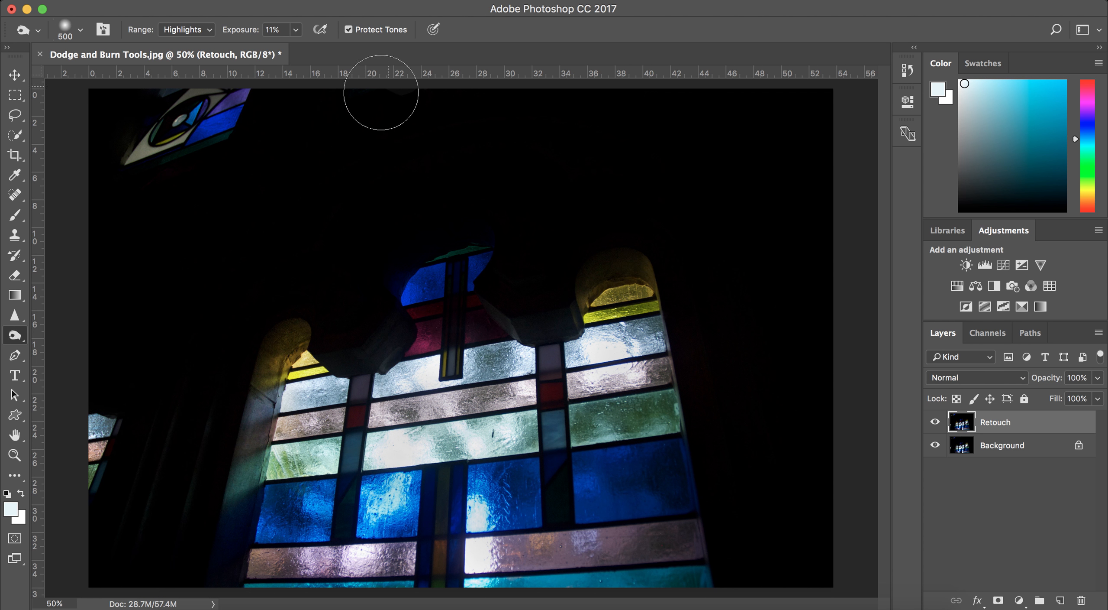
- Hide and reshow the Retouch layer to compare the dodged and burned result with the original
left_click(936, 423)
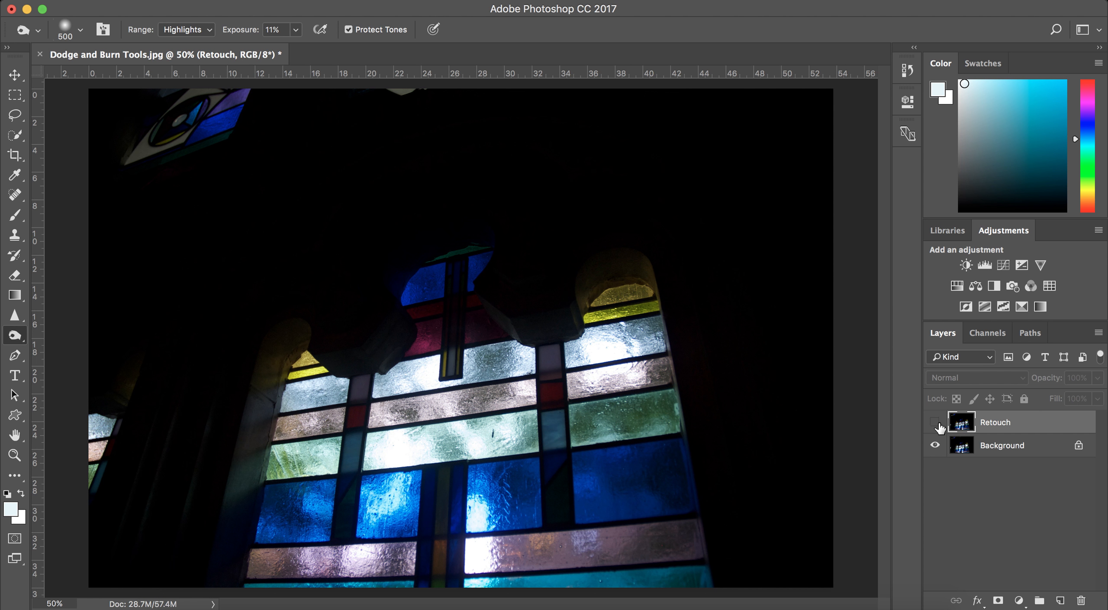
left_click(937, 423)
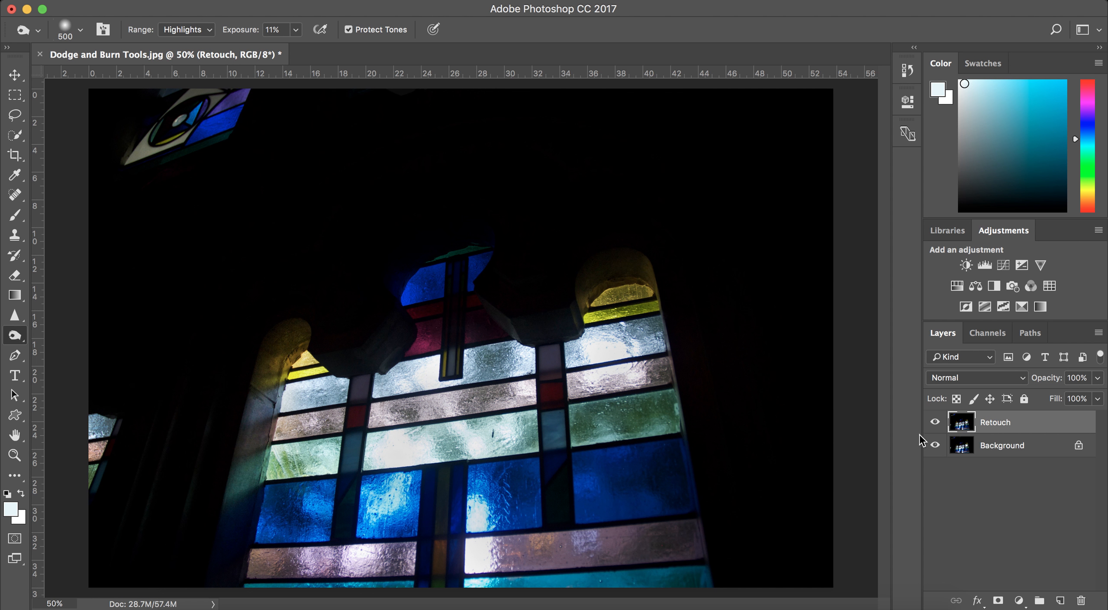
- Toggle the Retouch layer's visibility off and on twice to check the burned highlights and edges against the original photo
left_click(935, 423)
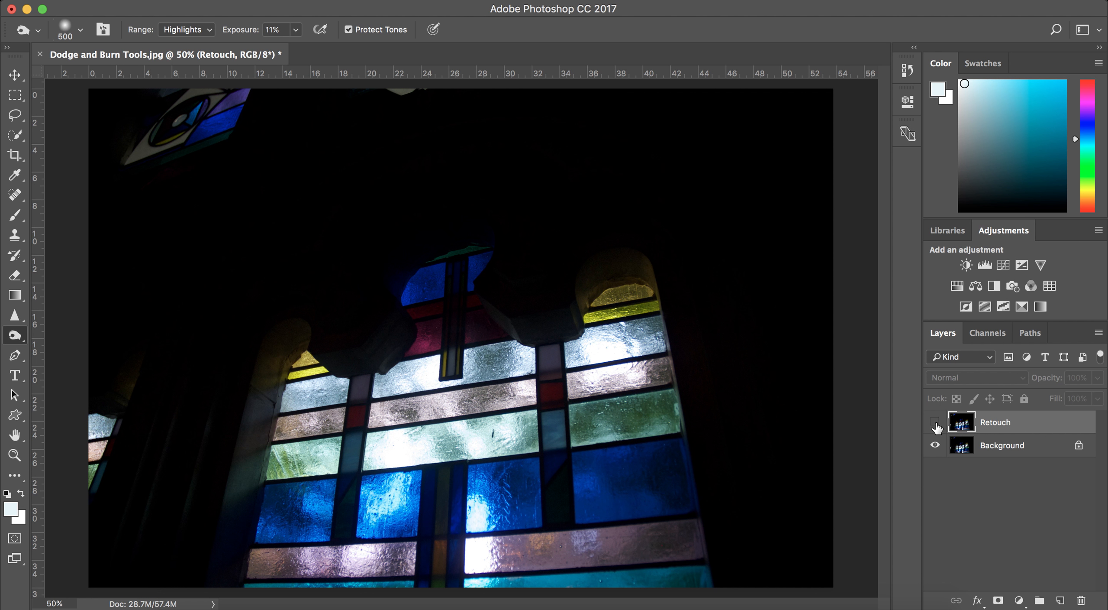
left_click(936, 422)
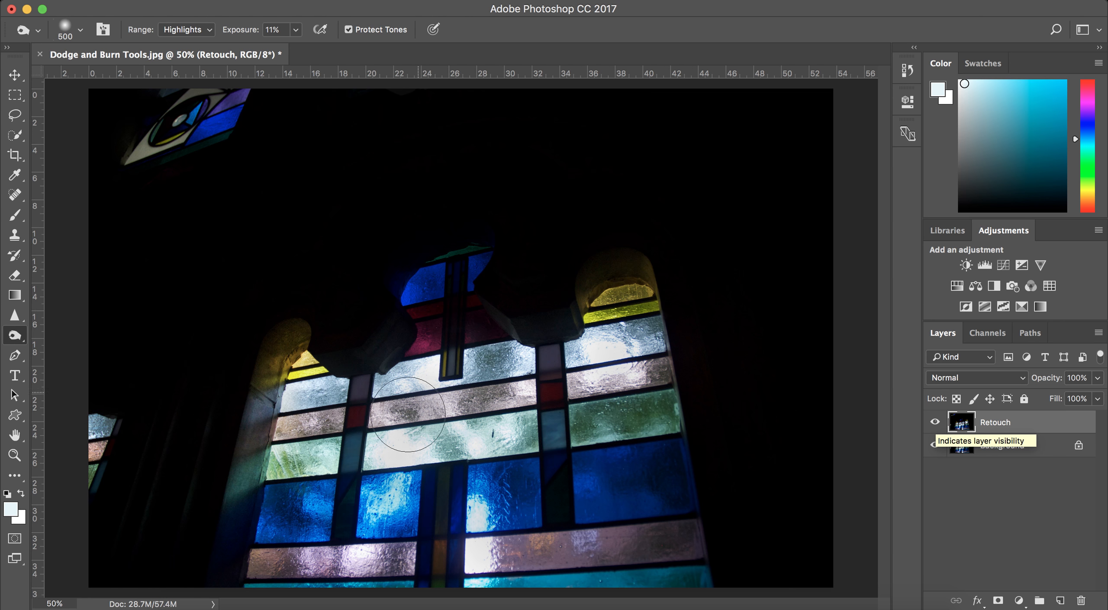
left_click(936, 423)
left_click(936, 423)
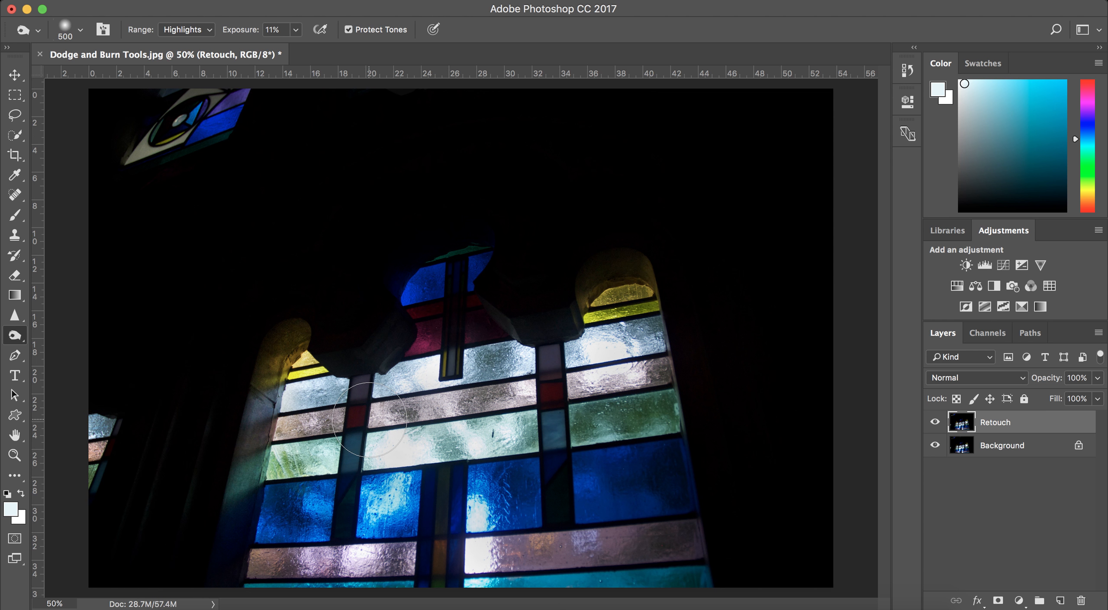
- Set the Burn range to Shadows with 90% exposure, shrink the brush to 35 px and darken the dividing lines between the central panes
left_click(209, 32)
left_click(182, 6)
left_click(297, 32)
left_click_drag(296, 47, 354, 54)
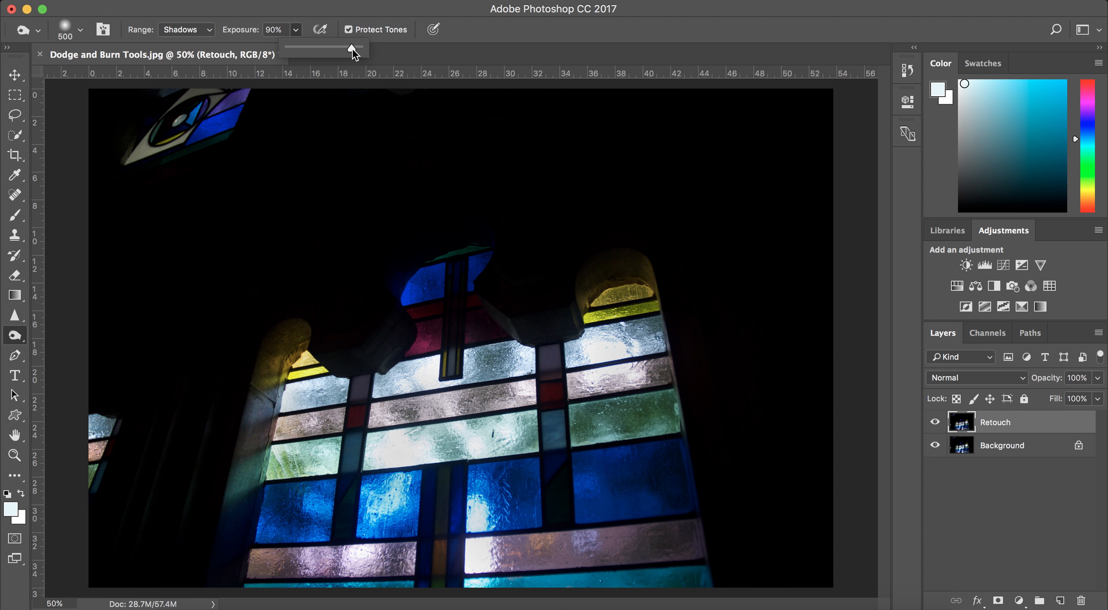
key("bracketleft")
key("bracketleft")
key("bracketleft")
key("bracketleft")
key("bracketleft")
key("bracketleft")
key("bracketleft")
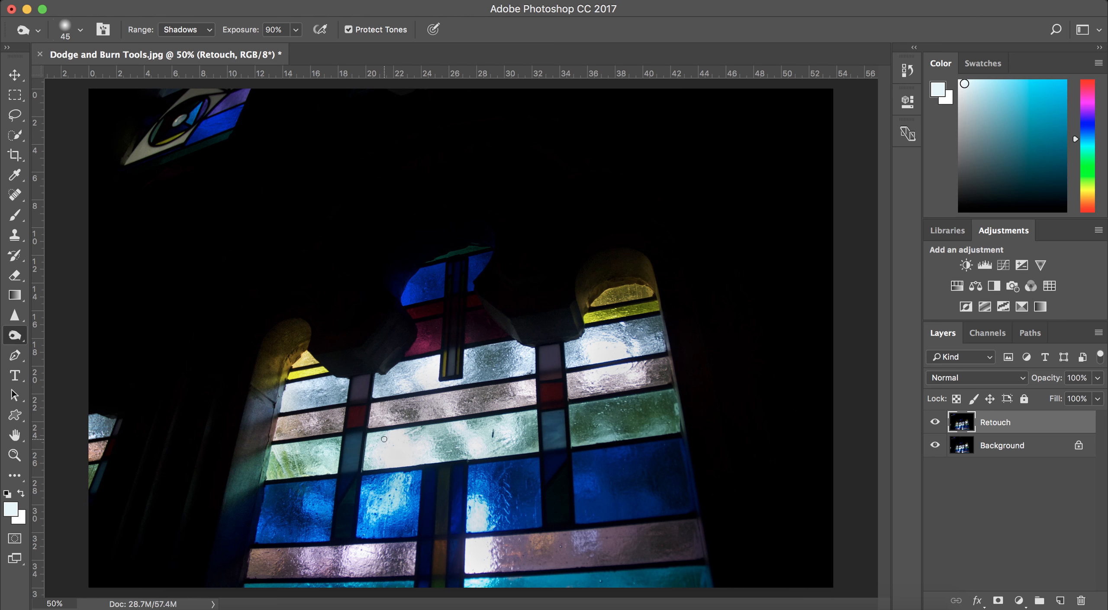
left_click_drag(382, 472, 416, 468)
left_click_drag(439, 422, 505, 408)
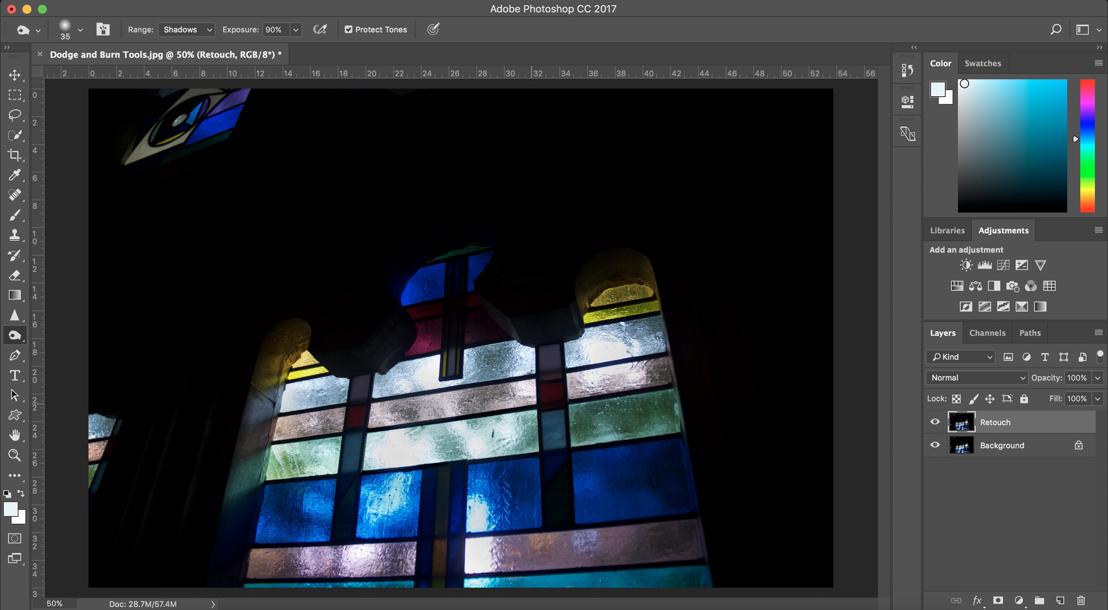
left_click_drag(378, 397, 482, 384)
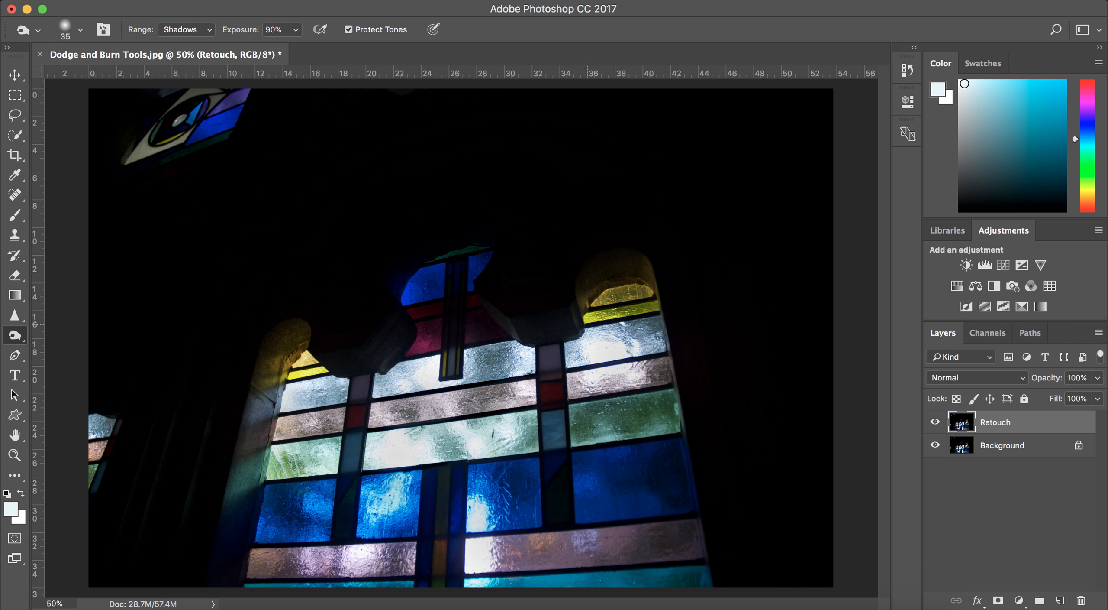
- Burn the dark dividing lines around the right-hand yellow panes, above the central white pane and between the left column's panes
left_click_drag(628, 322, 657, 317)
left_click_drag(613, 308, 657, 299)
left_click_drag(402, 360, 441, 352)
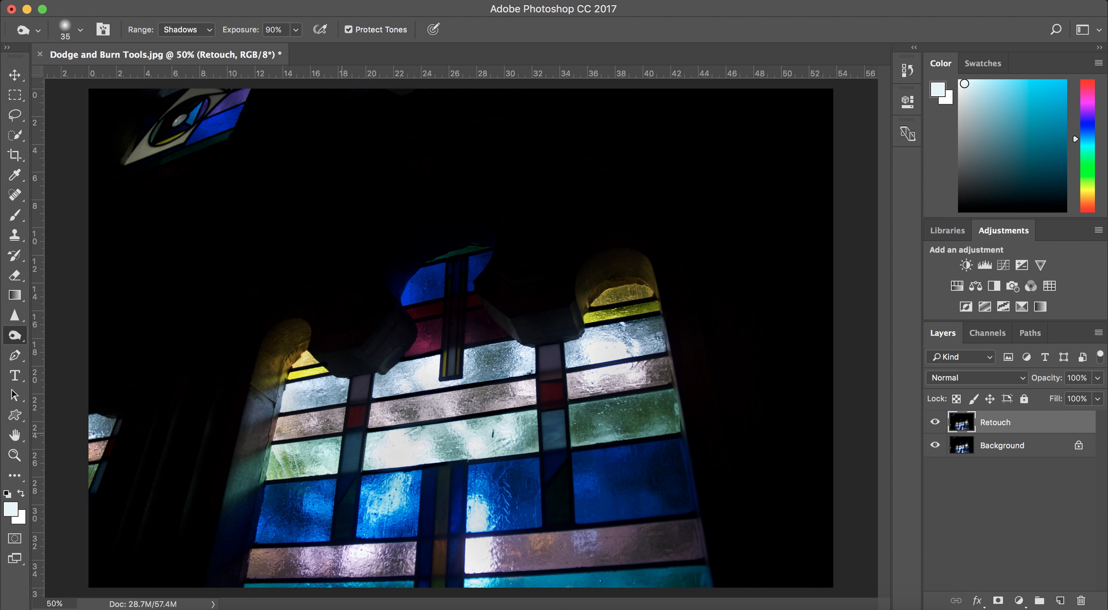
left_click_drag(334, 433, 303, 440)
left_click_drag(303, 413, 342, 408)
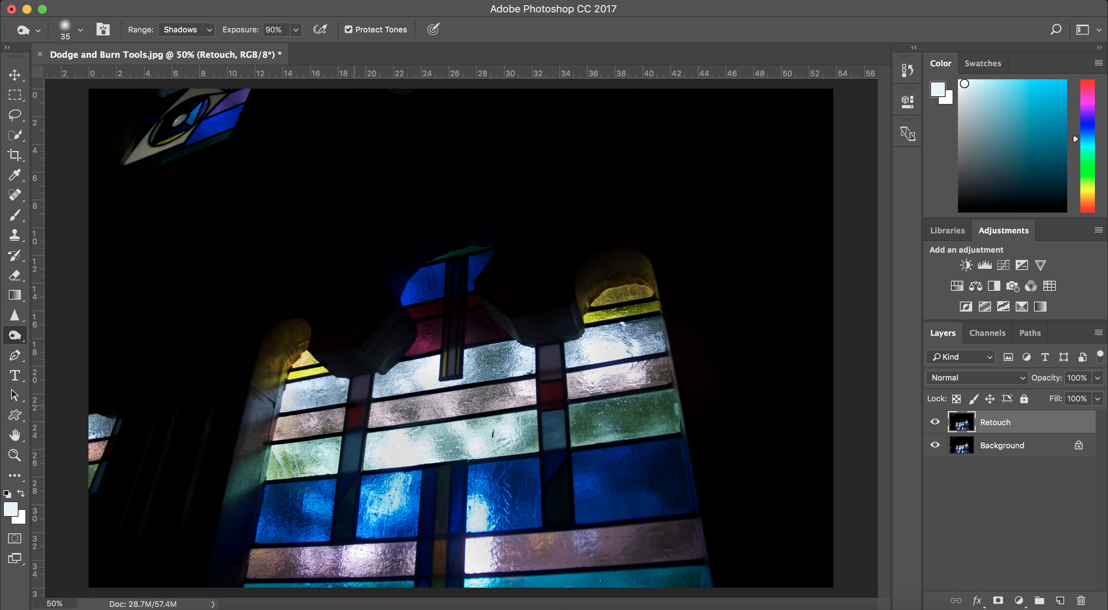
- Hide and reshow the Retouch layer twice to compare the darkened dividing lines with the original
left_click(936, 422)
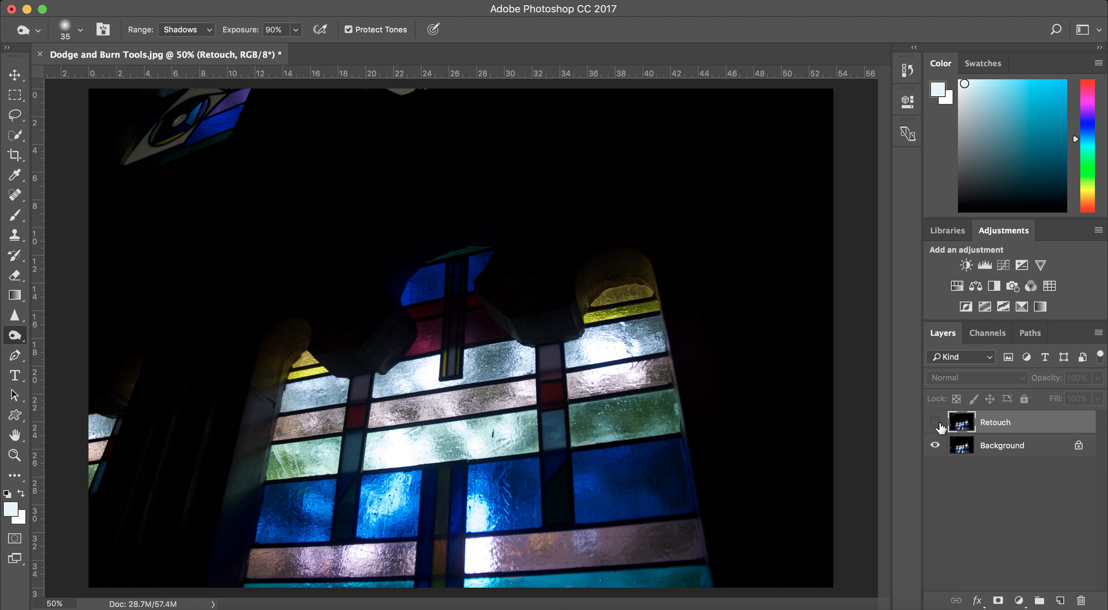
left_click(936, 423)
left_click(936, 422)
left_click(937, 422)
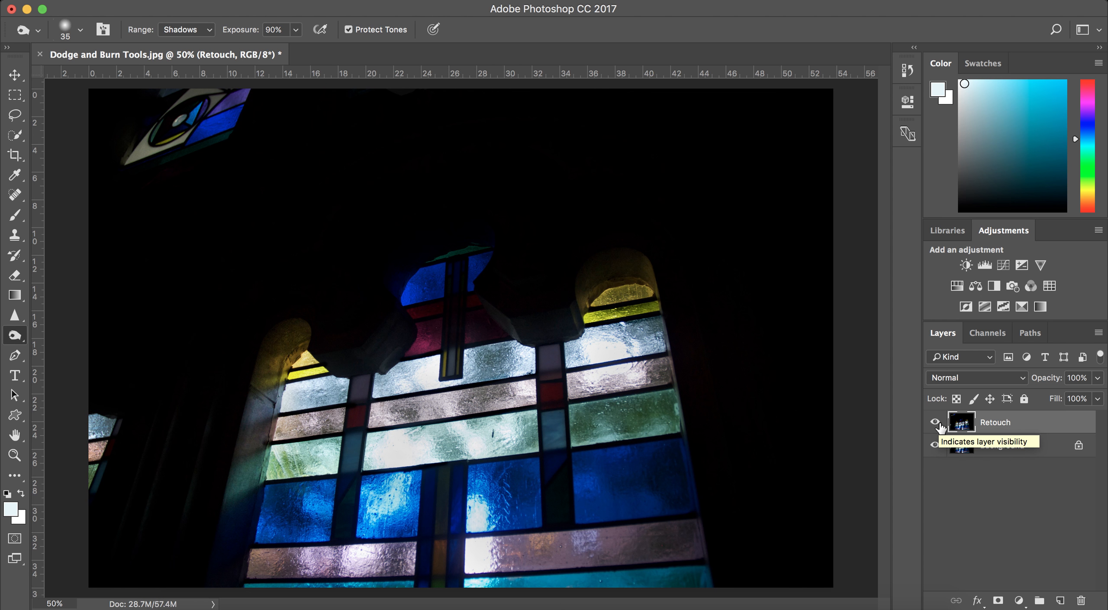